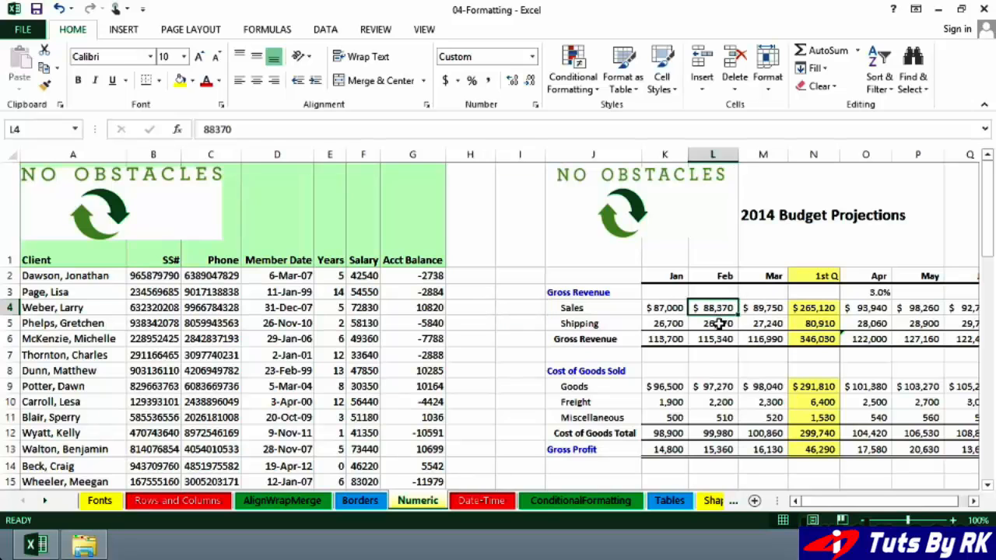
Apply Accounting format to the Salary column F, showing values like $42,540.00
left_click(720, 324)
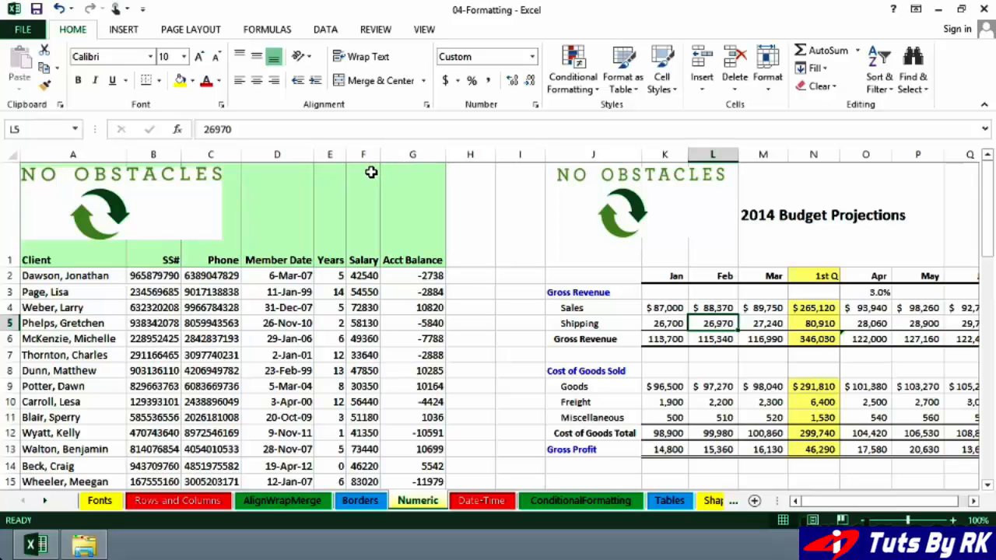
left_click(370, 274)
scroll(377, 291, "down", 1)
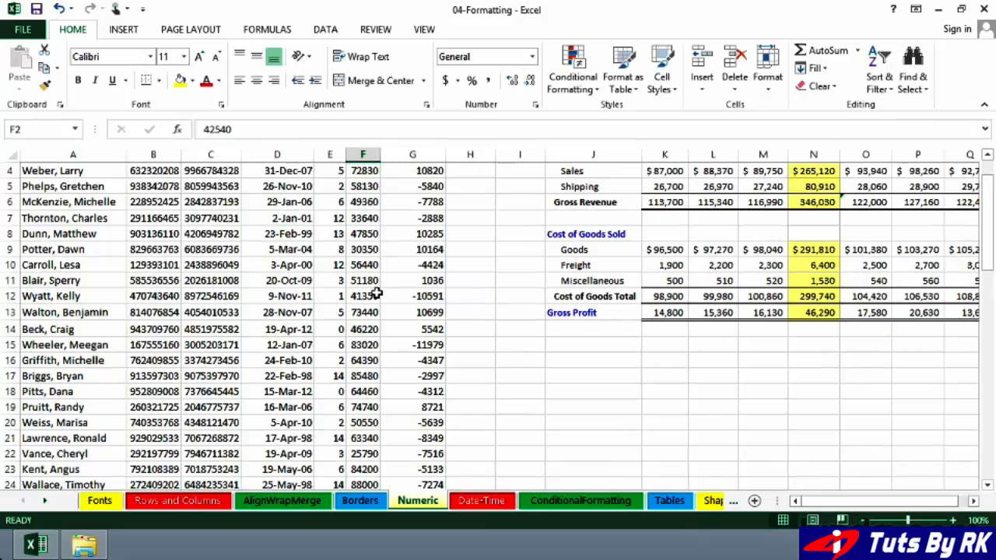
scroll(376, 293, "up", 1)
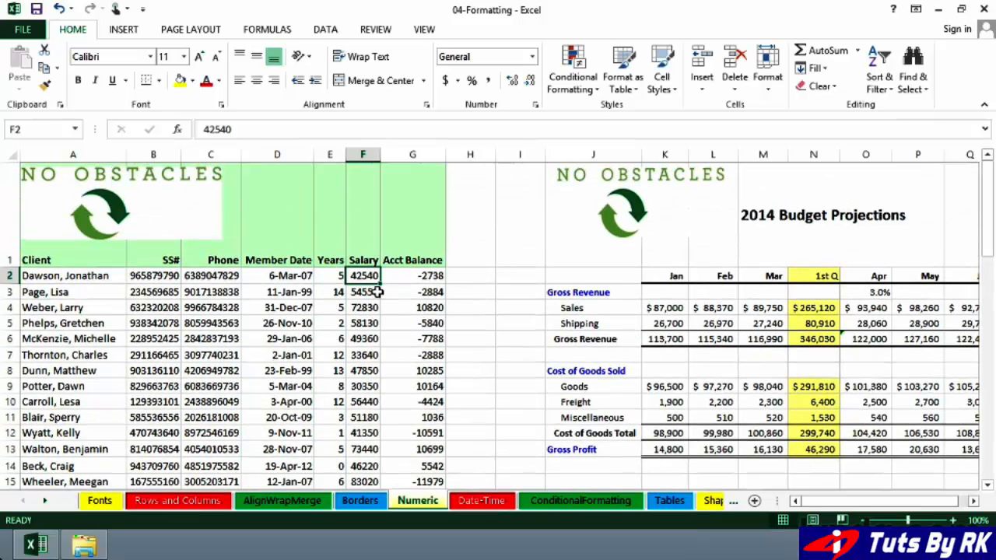
left_click(364, 155)
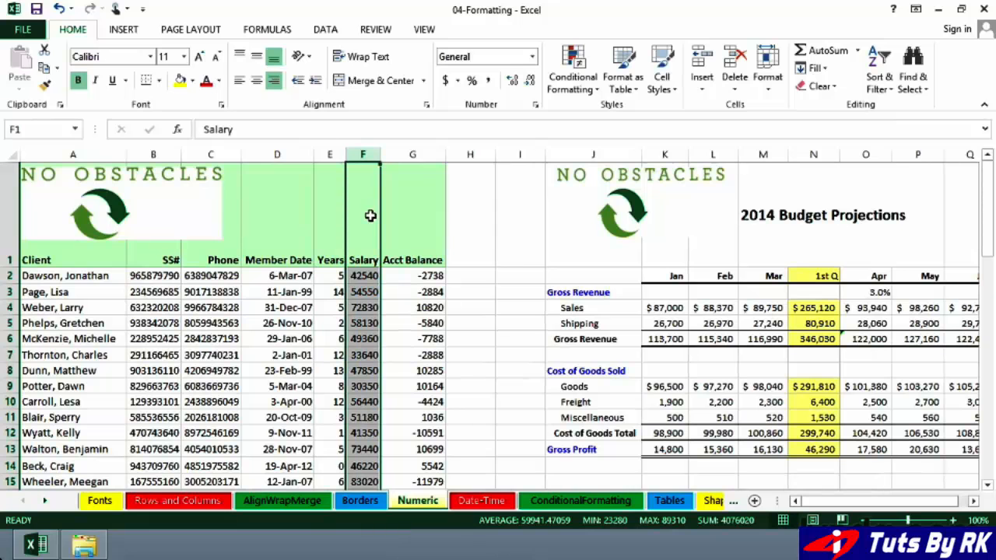
left_click(447, 82)
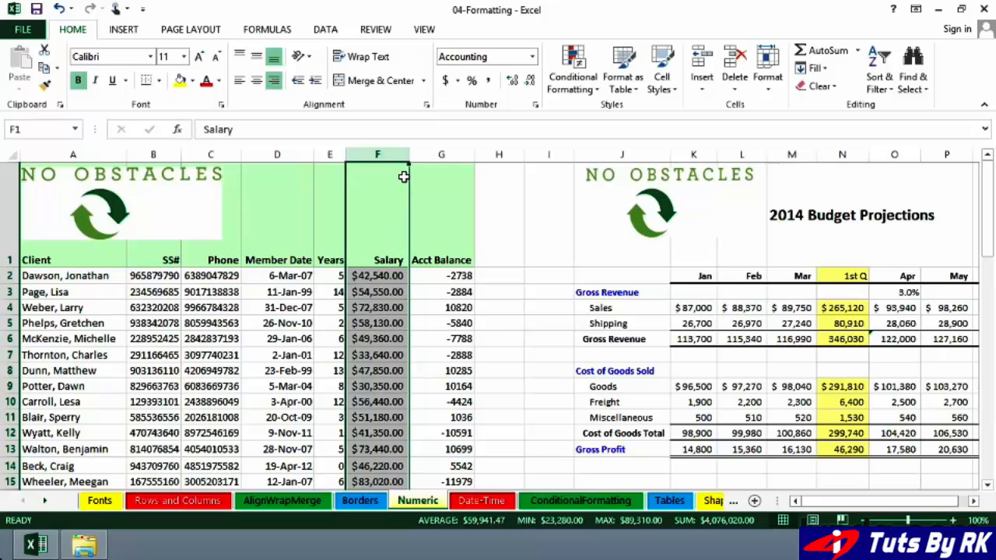
left_click(446, 86)
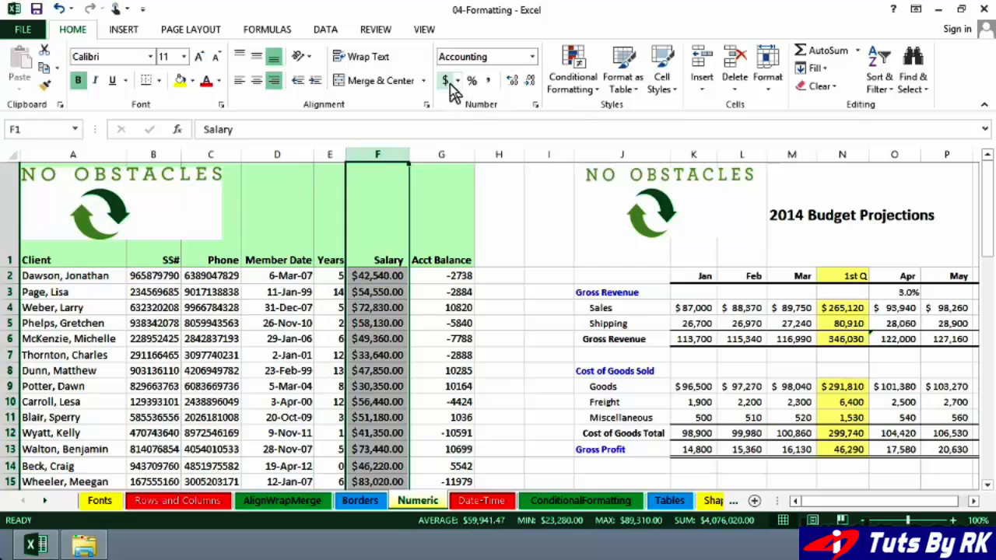
Switch Salary to Comma Style and remove both decimal places, giving values like 42,540
left_click(488, 82)
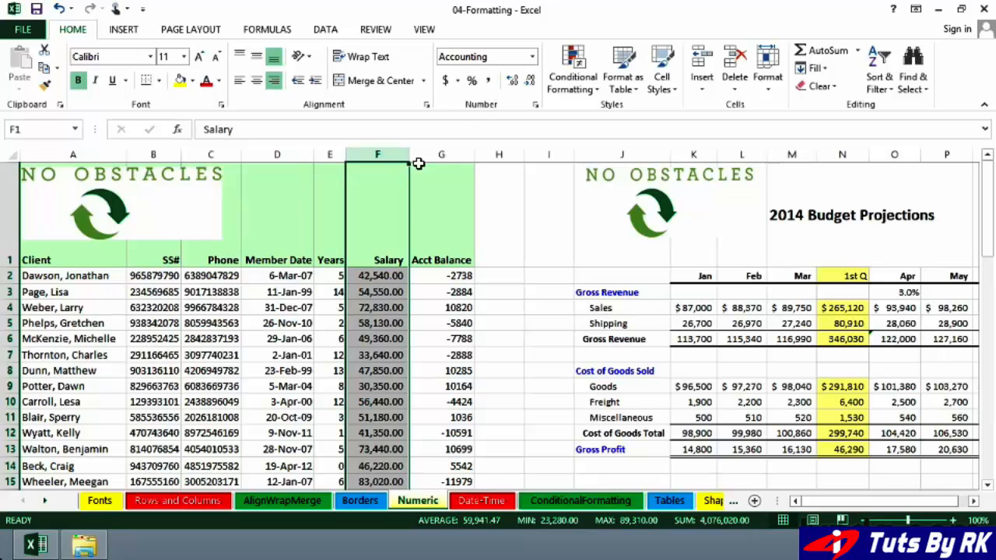
left_click(530, 82)
left_click(530, 82)
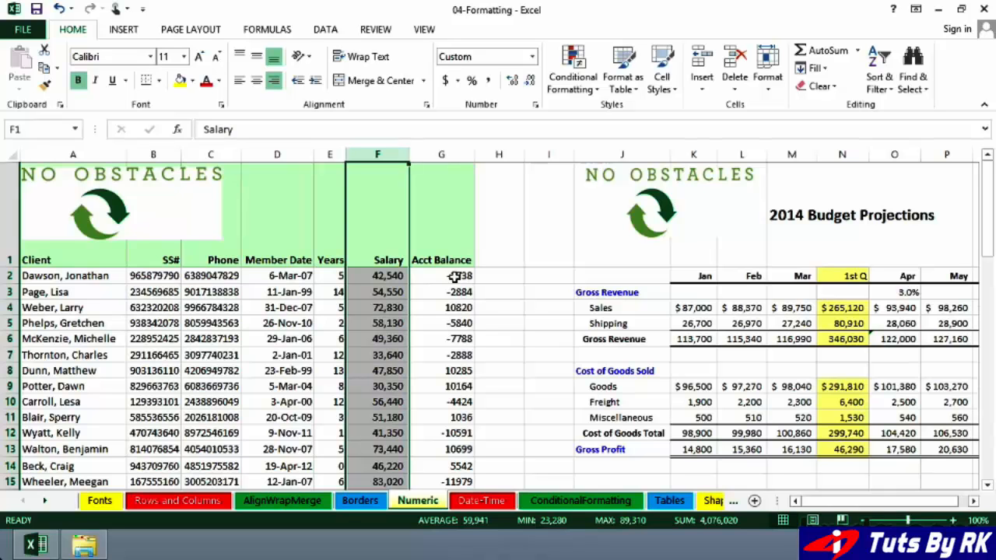
Apply Accounting, then Comma Style, to Acct Balance column G, showing values like (2,738.00)
left_click(448, 156)
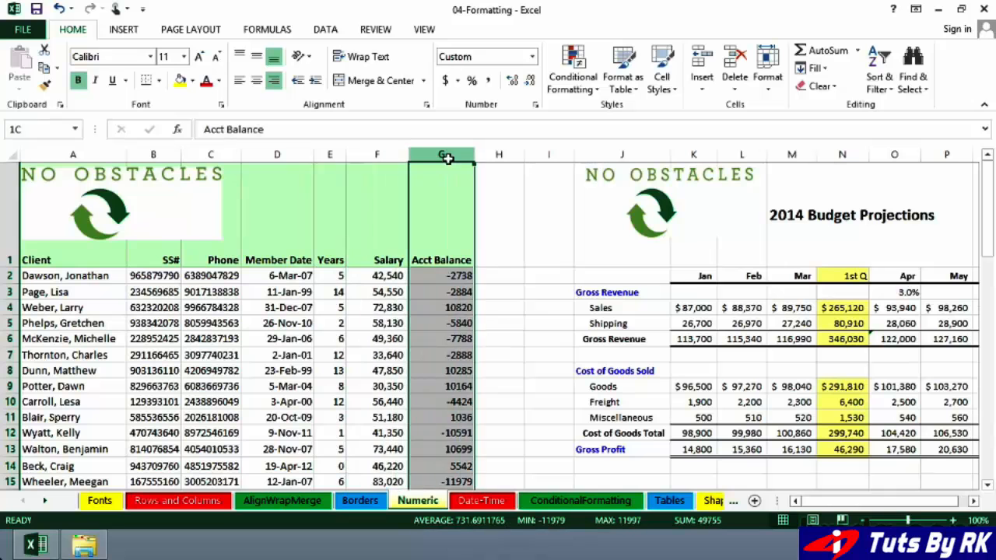
left_click(445, 83)
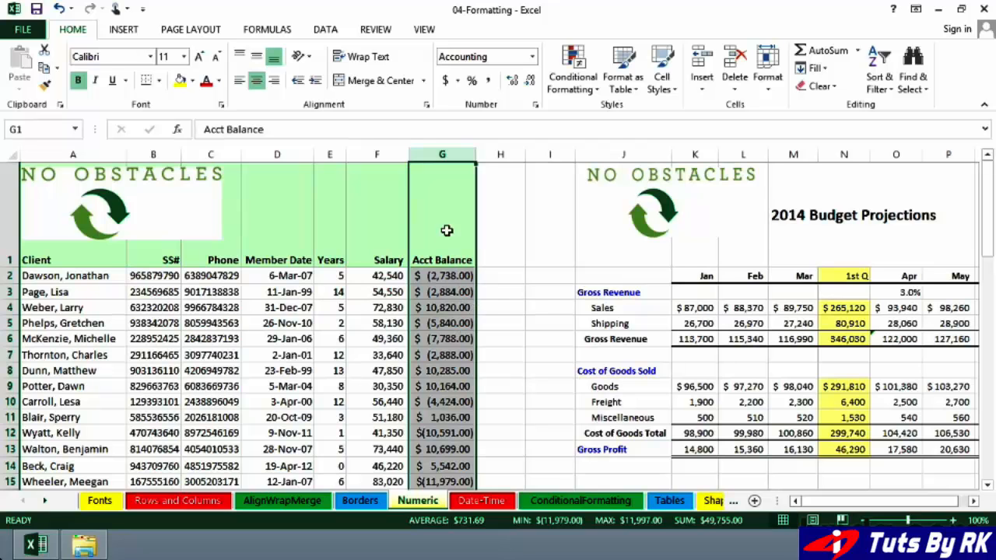
left_click(489, 83)
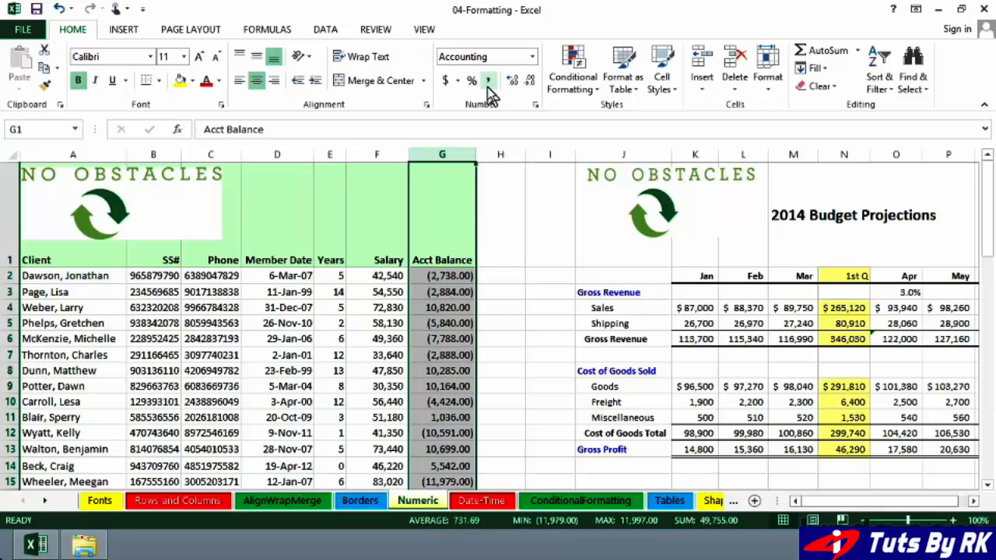
Format Acct Balance as Number with red parenthesized negatives like (2,738.00)
left_click(534, 104)
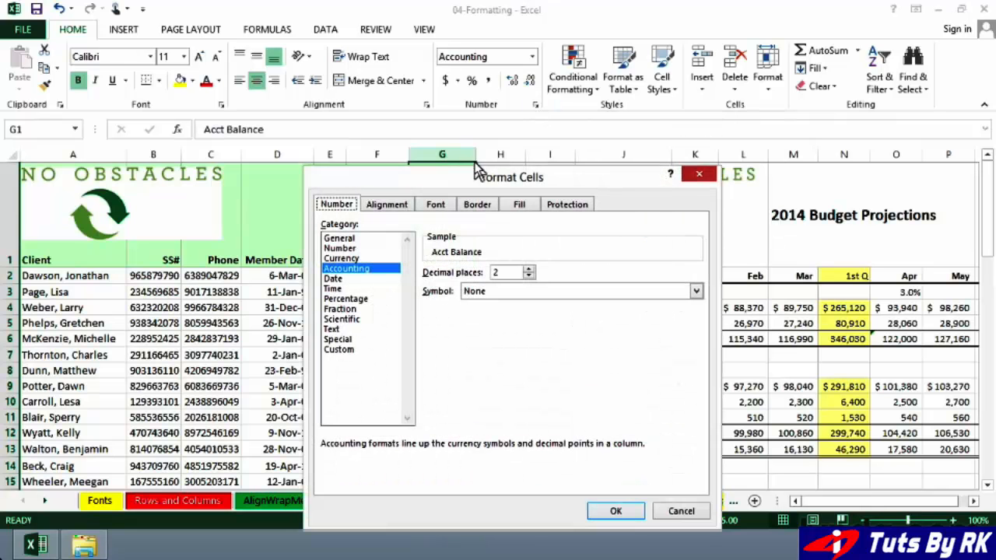
left_click_drag(467, 173, 668, 136)
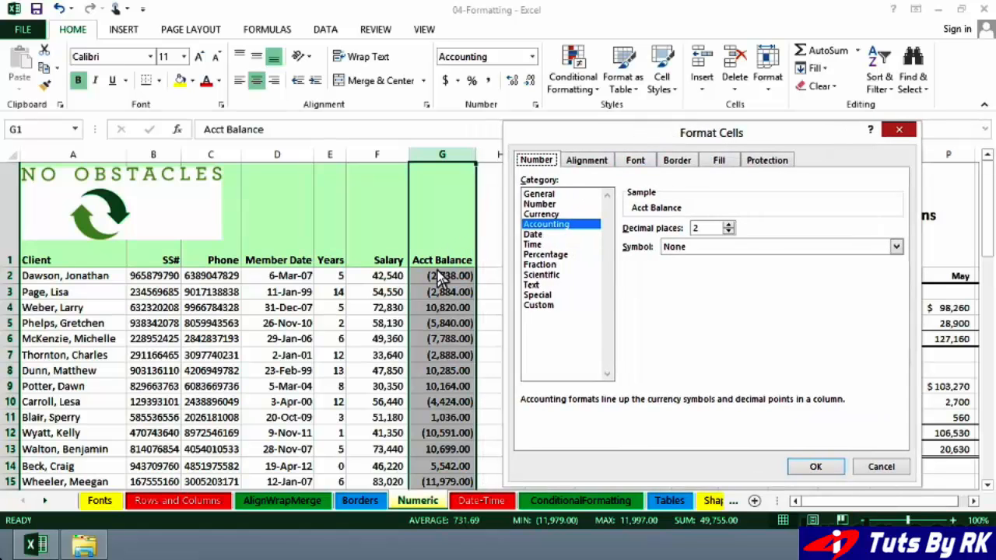
left_click(545, 204)
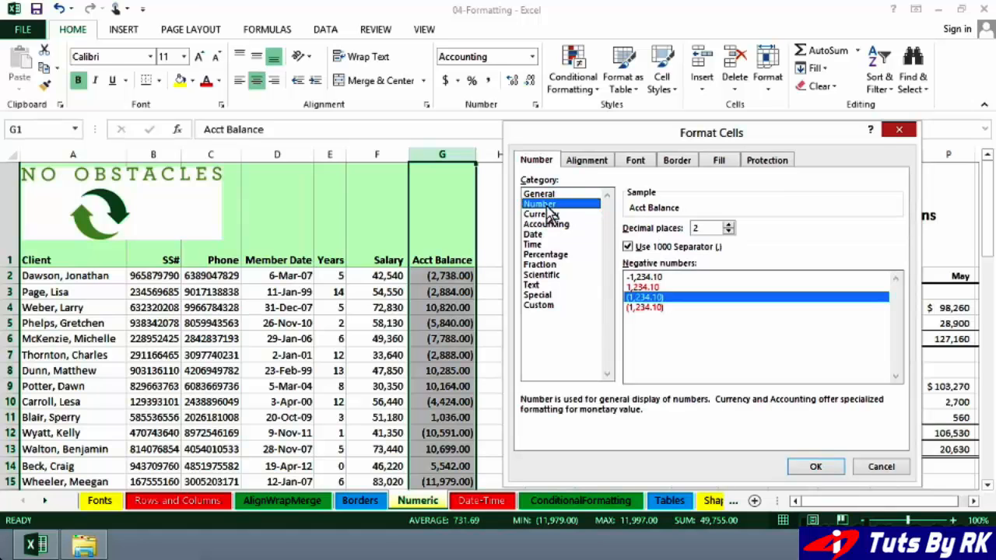
double_click(646, 310)
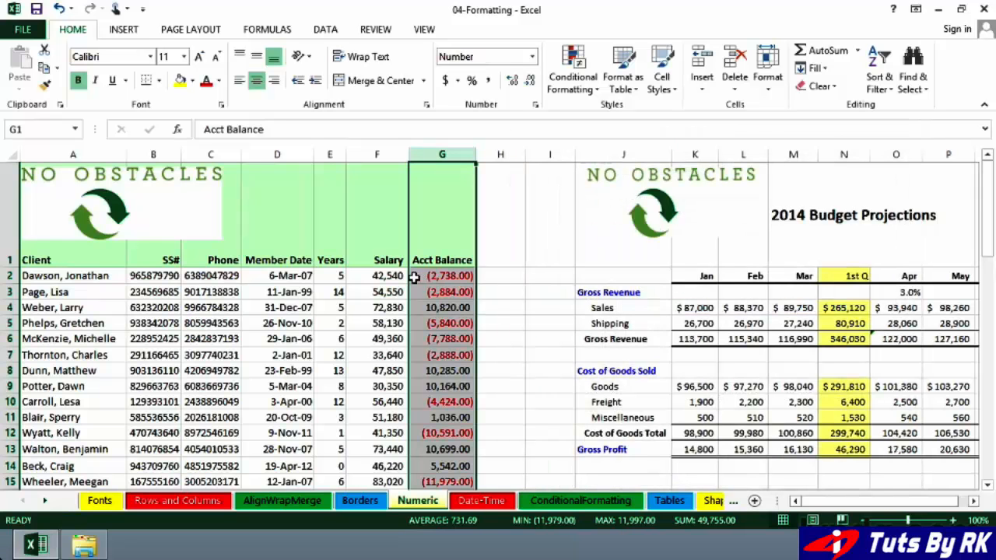
Compare Currency and Accounting, then apply Currency to Acct Balance, showing $10,820.00 and red ($2,738.00)
left_click(536, 107)
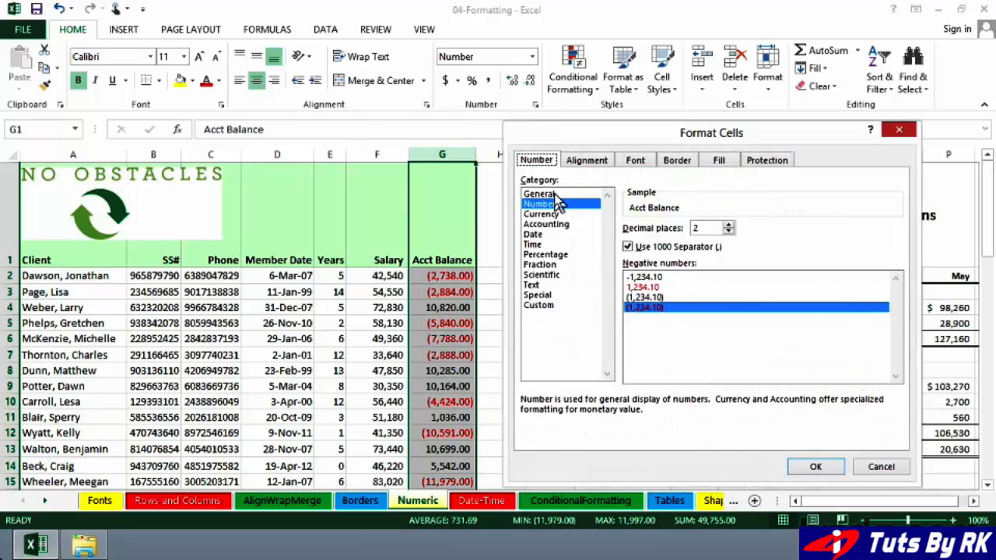
left_click(543, 214)
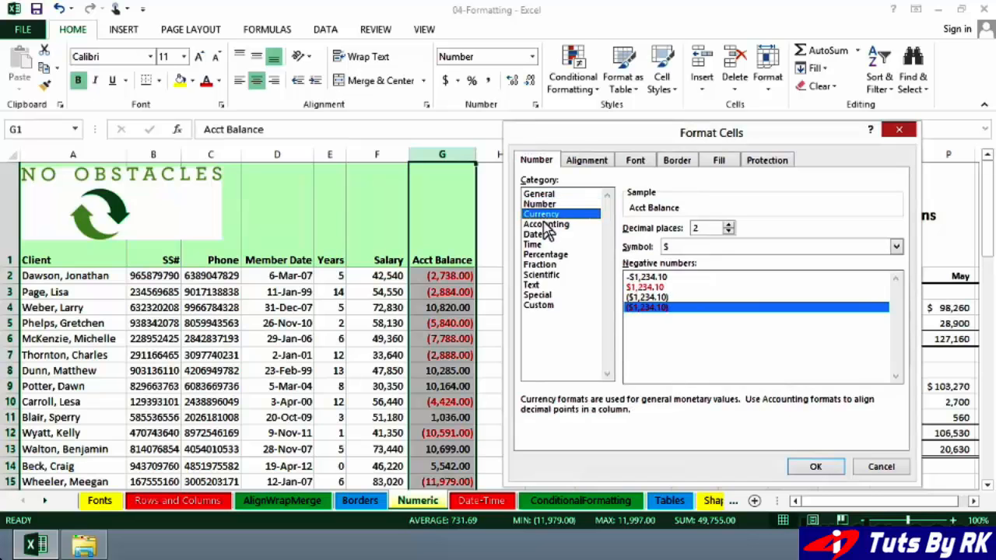
left_click(545, 224)
left_click(543, 215)
left_click(545, 226)
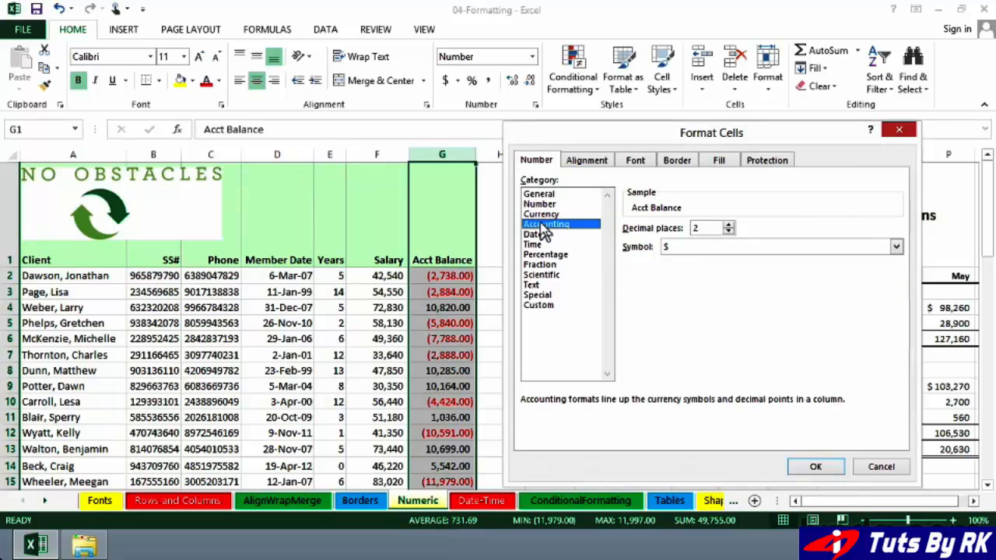
left_click(542, 217)
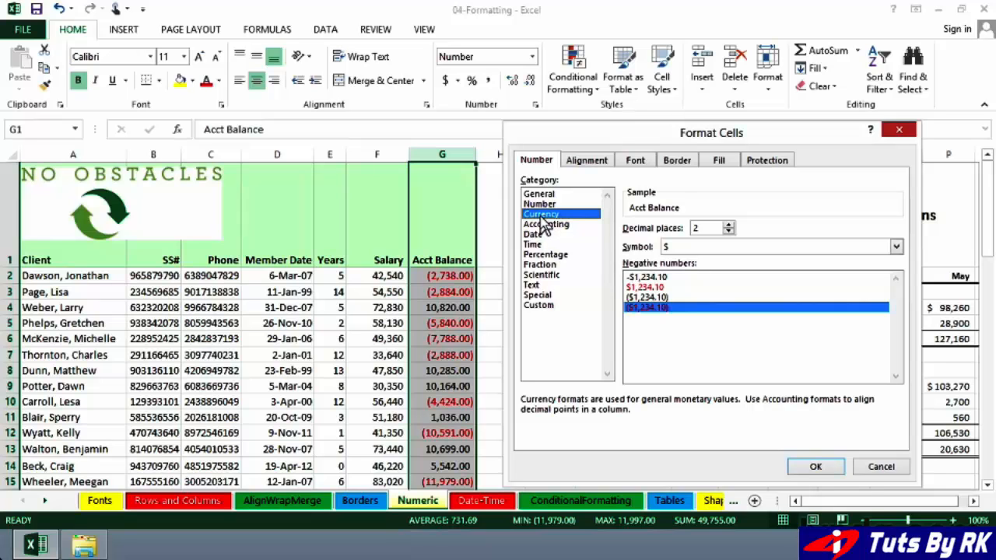
left_click(816, 468)
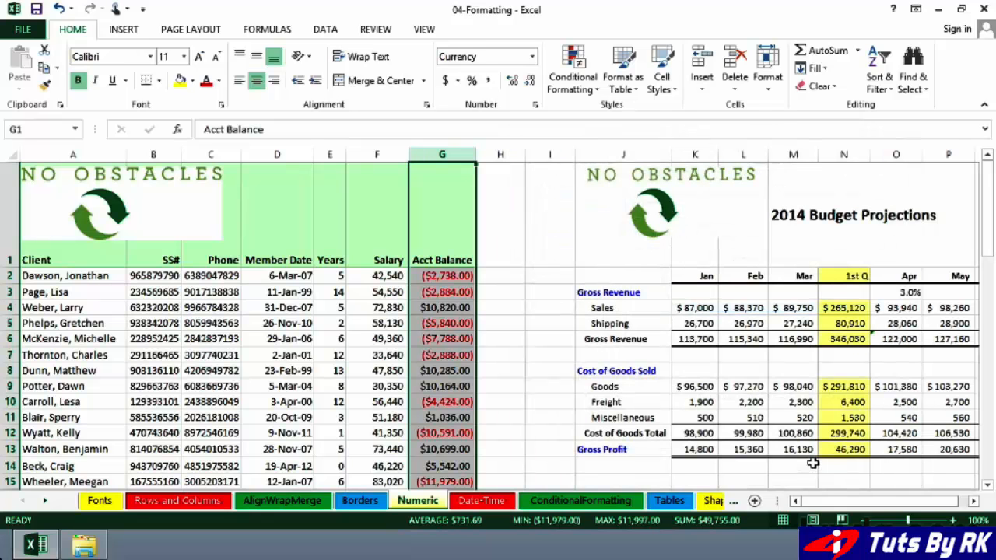
Widen the Acct Balance column and give it Accounting format with aligned dollar signs
left_click_drag(474, 157, 511, 155)
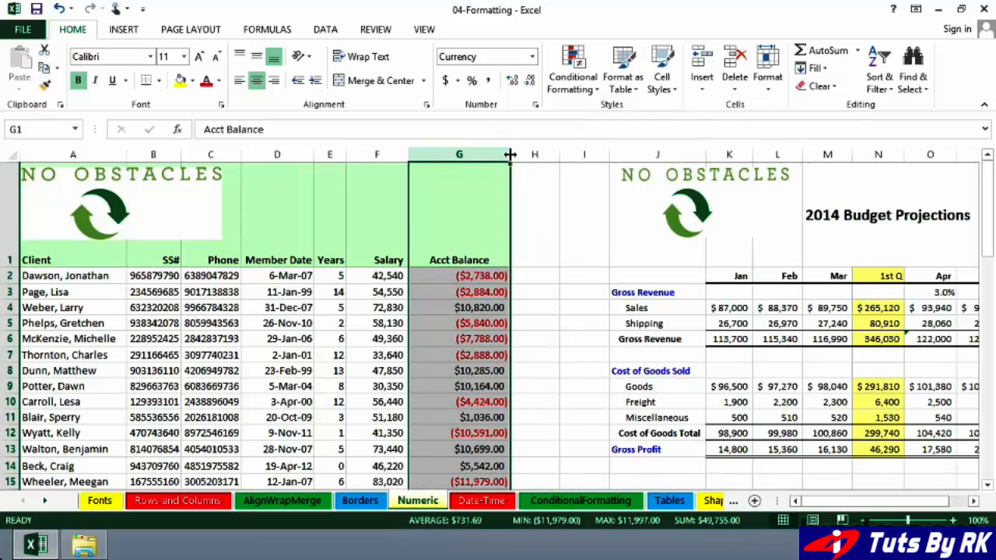
left_click(446, 84)
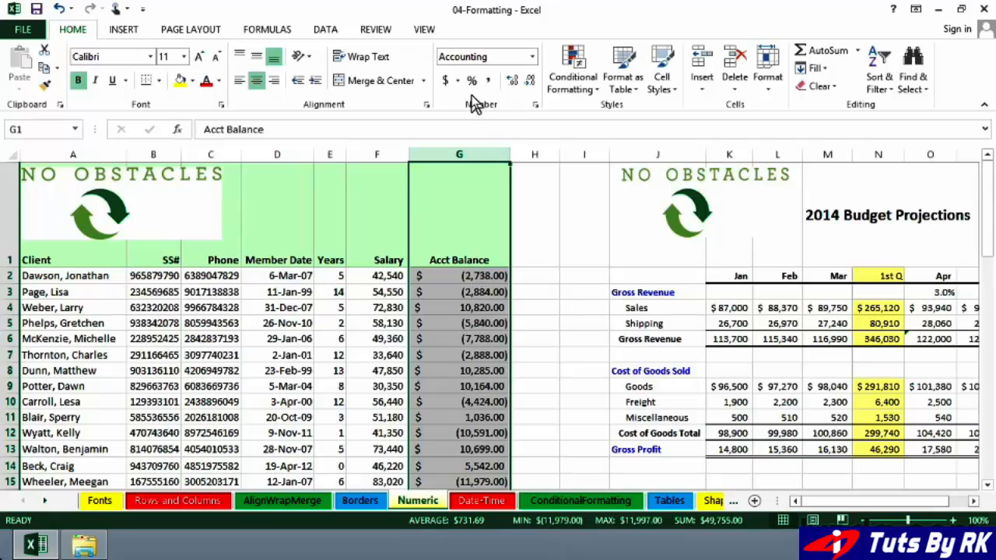
Review Currency and Accounting options without changes, then inspect the values in G2 and the first SS# cell
left_click(535, 105)
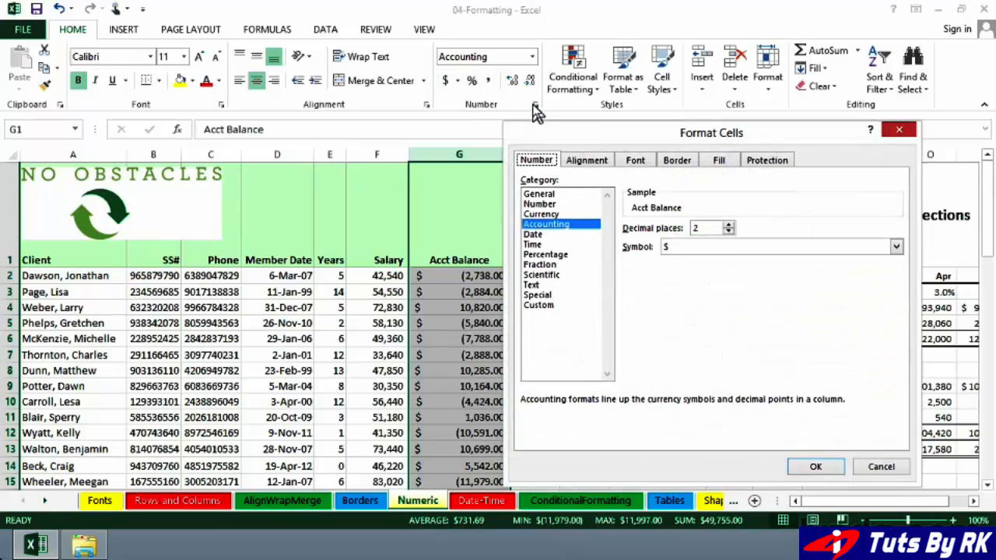
left_click(552, 214)
left_click(555, 222)
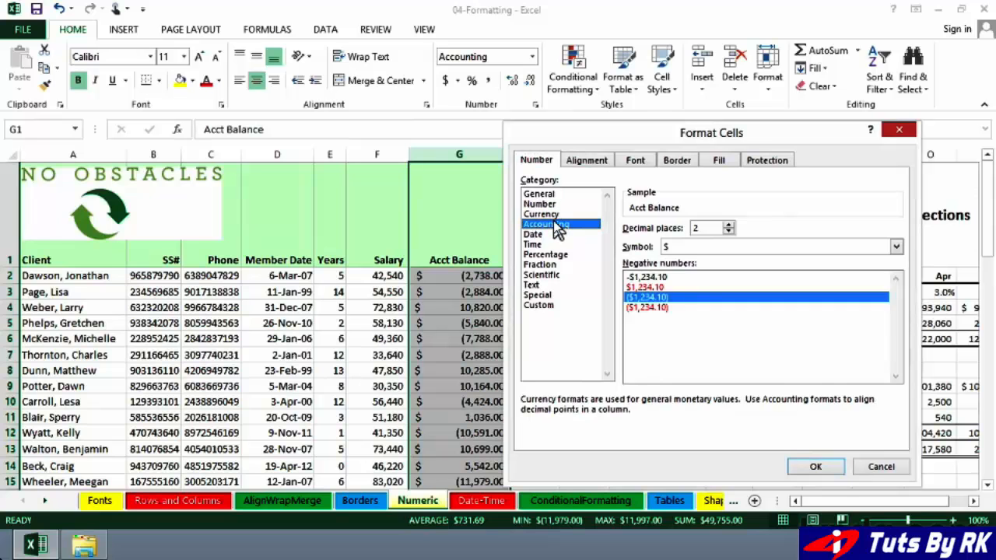
left_click(554, 217)
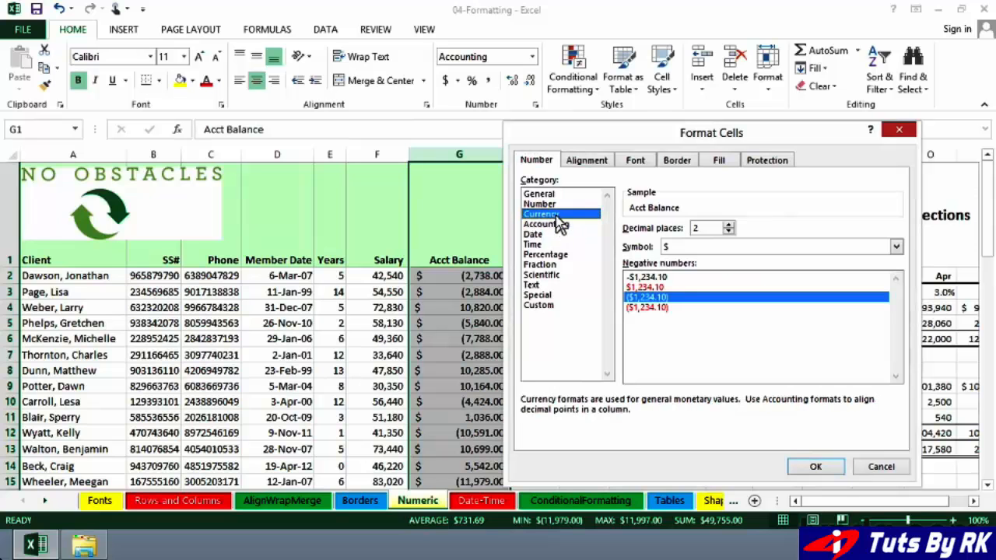
left_click(881, 467)
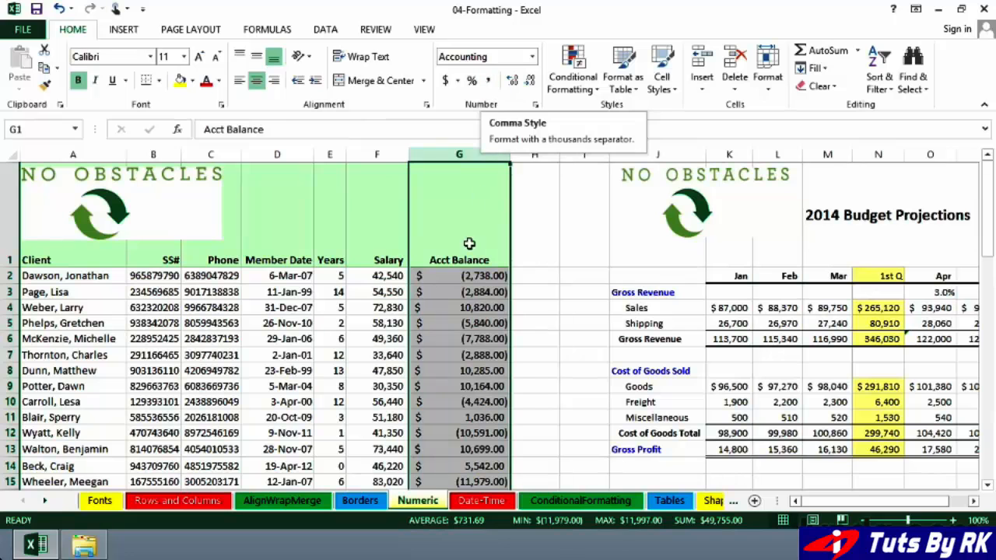
left_click(467, 276)
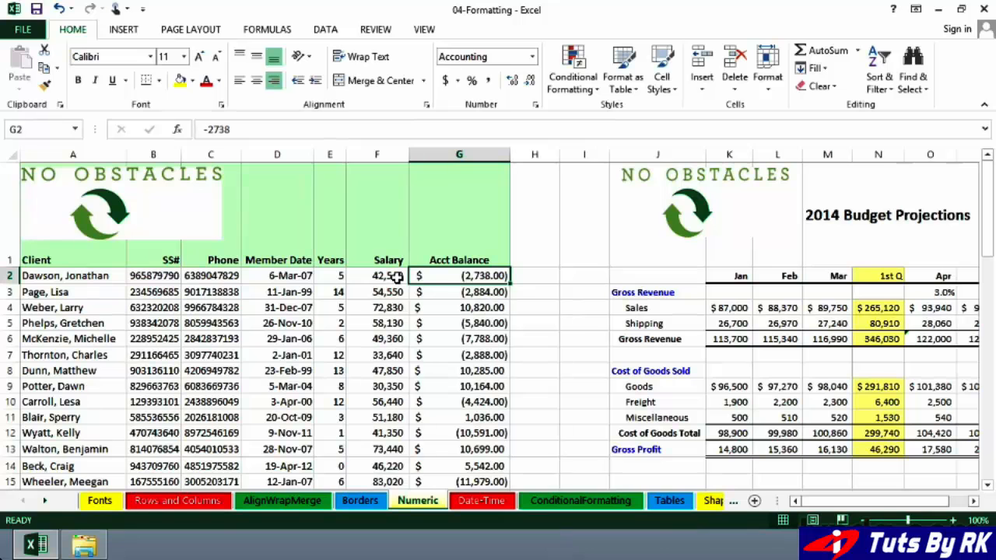
left_click(153, 275)
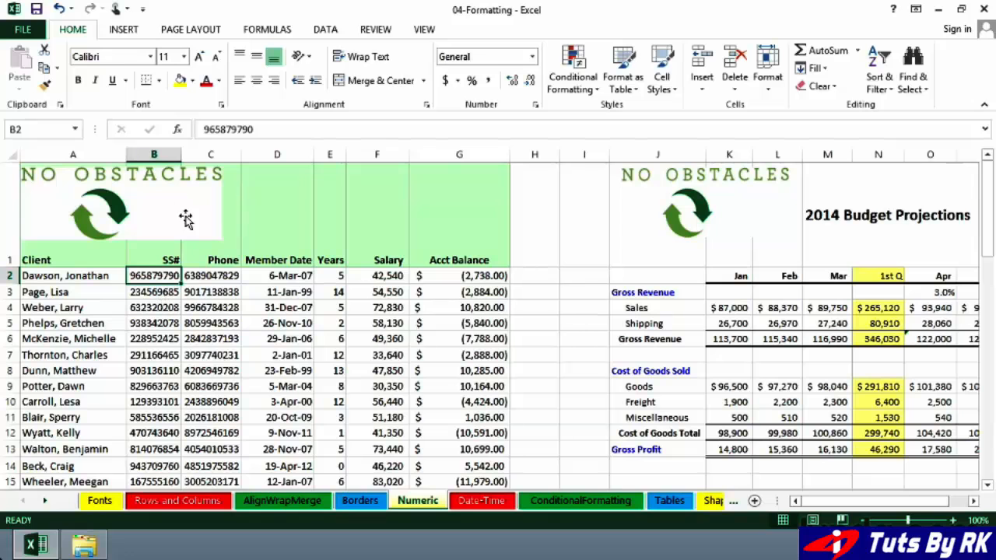
Give SS# column B the Special Social Security Number format, e.g. 965-87-9790
left_click(156, 153)
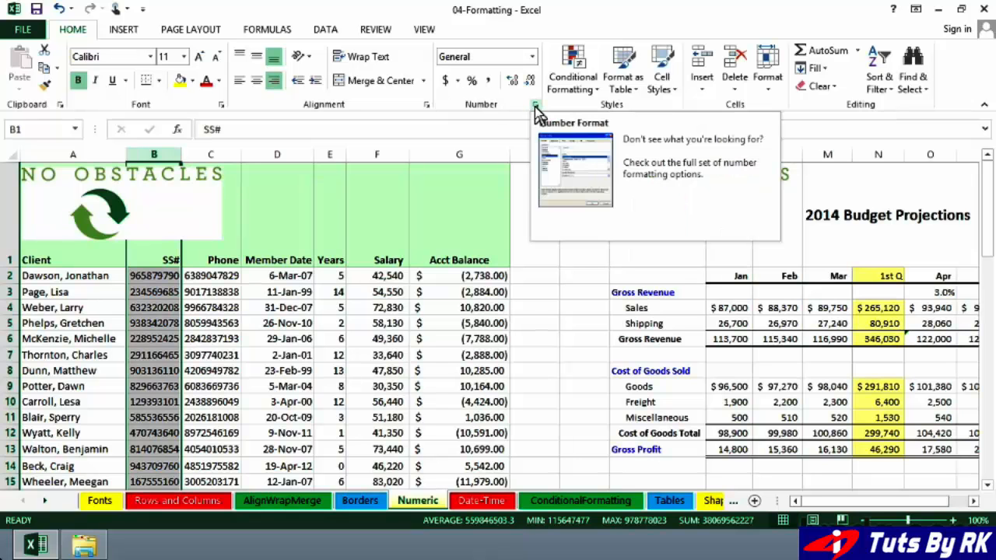
right_click(164, 152)
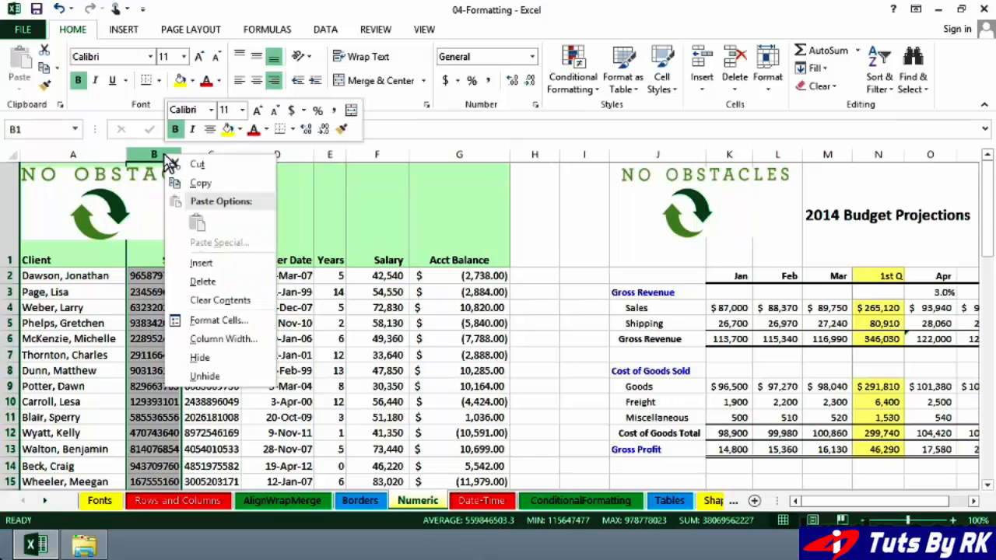
left_click(223, 321)
left_click_drag(292, 143, 488, 162)
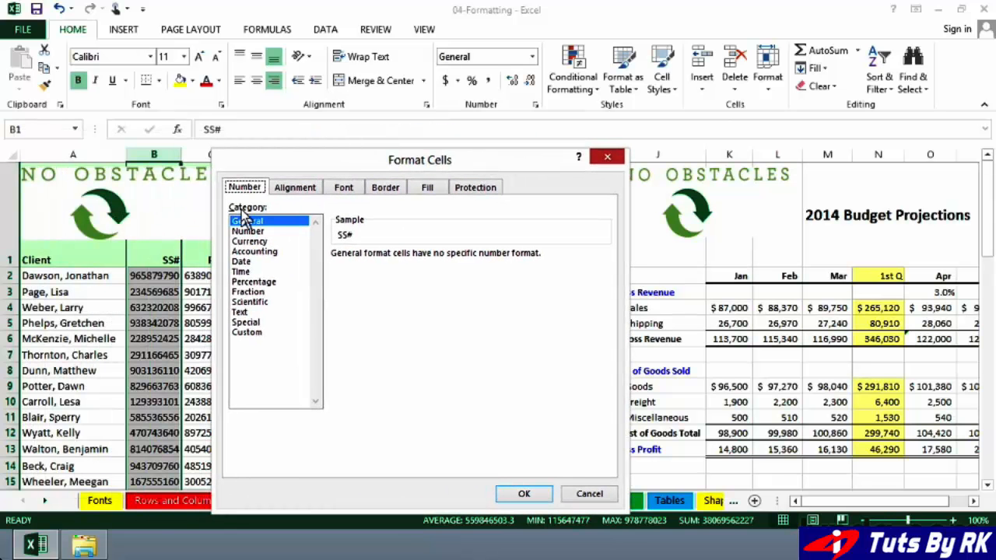
left_click(246, 322)
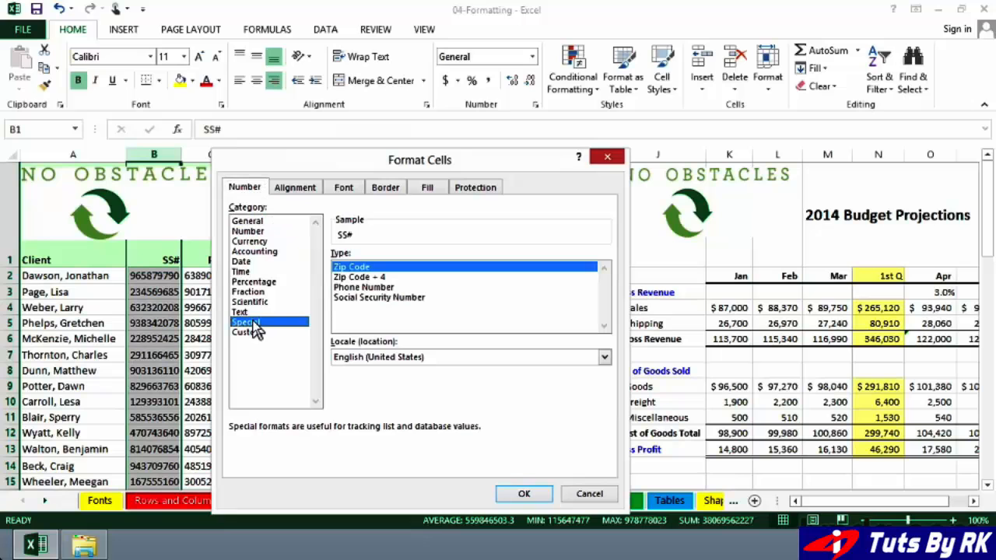
left_click(405, 298)
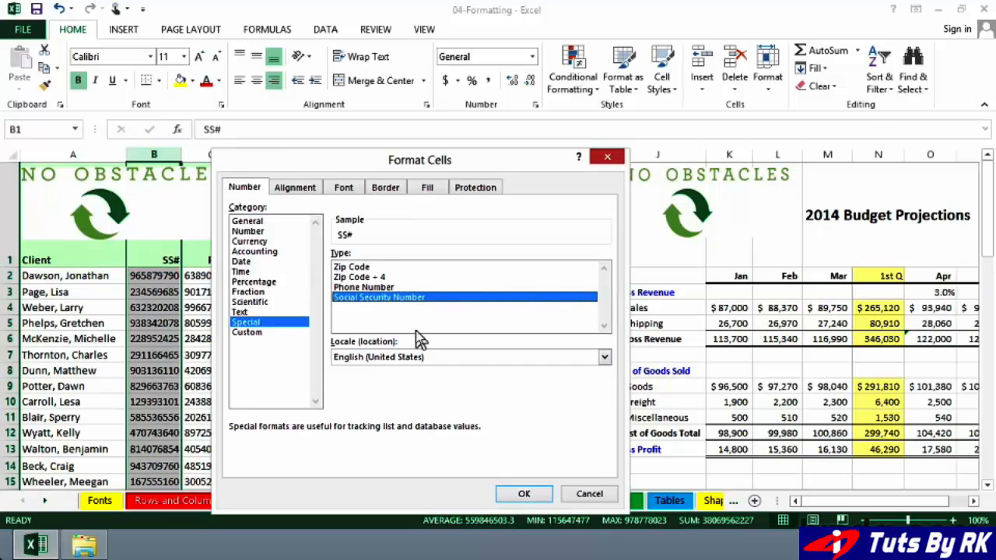
left_click(517, 495)
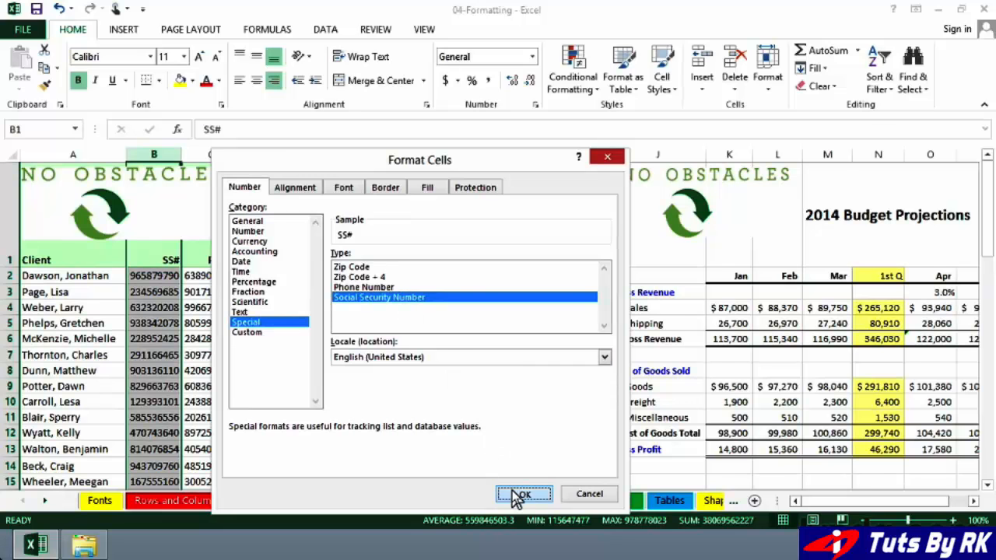
left_click(147, 275)
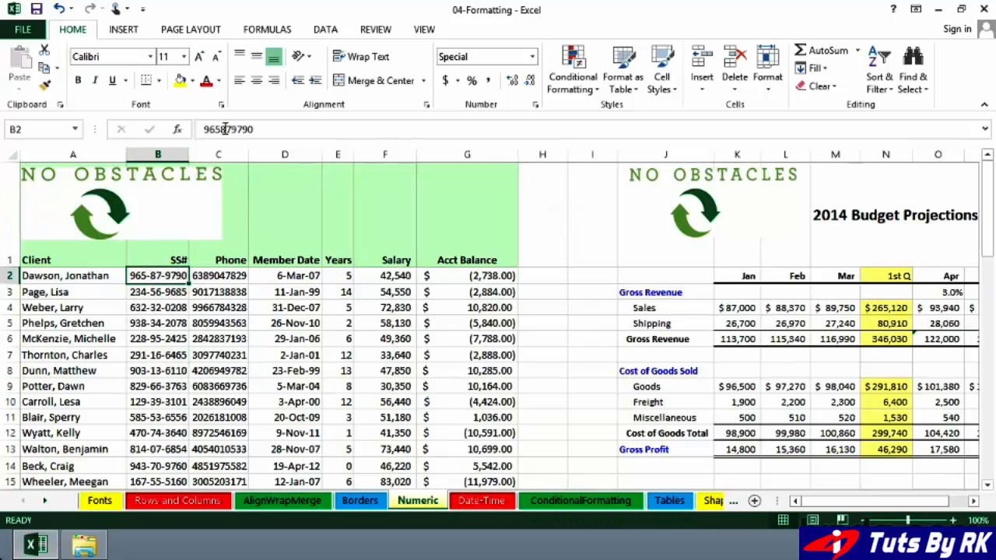
left_click(161, 292)
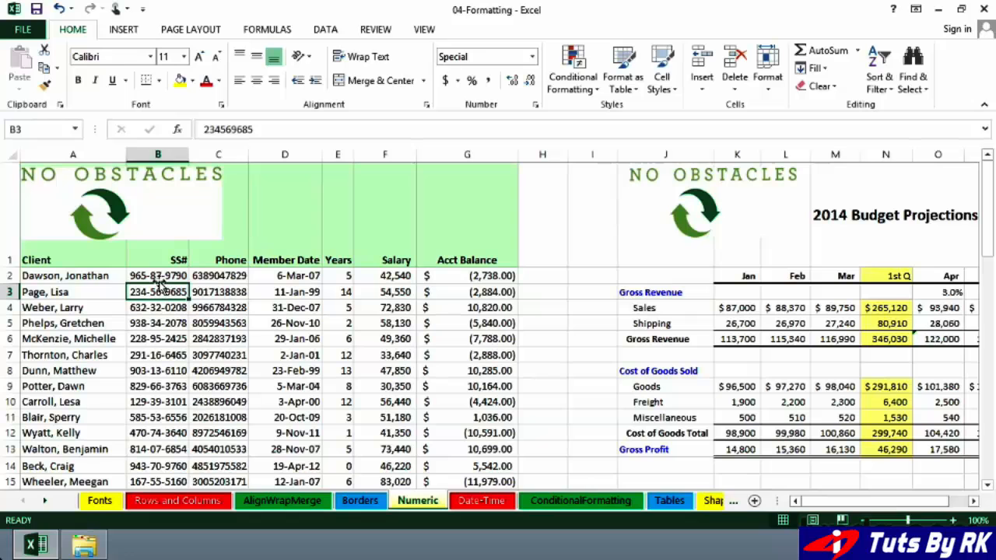
left_click(158, 276)
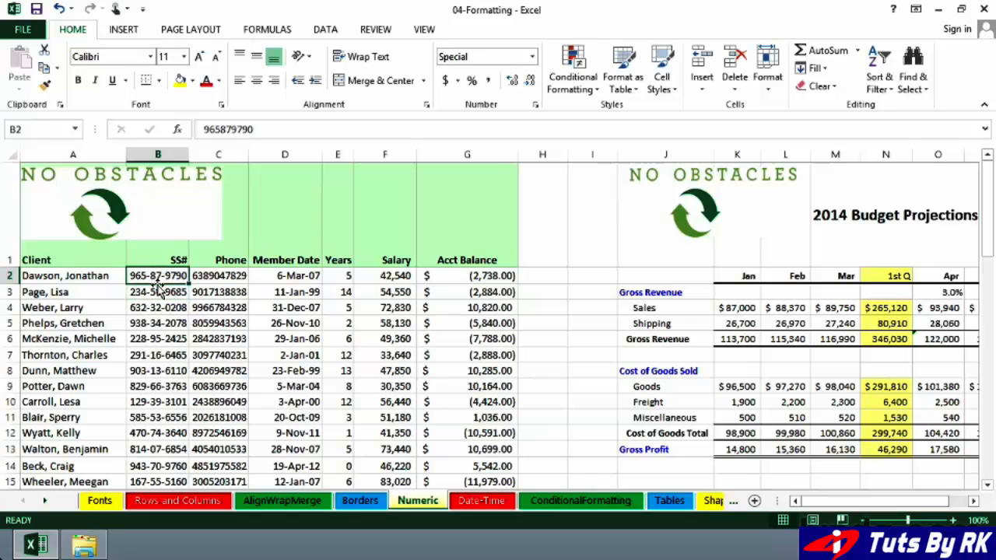
left_click(214, 275)
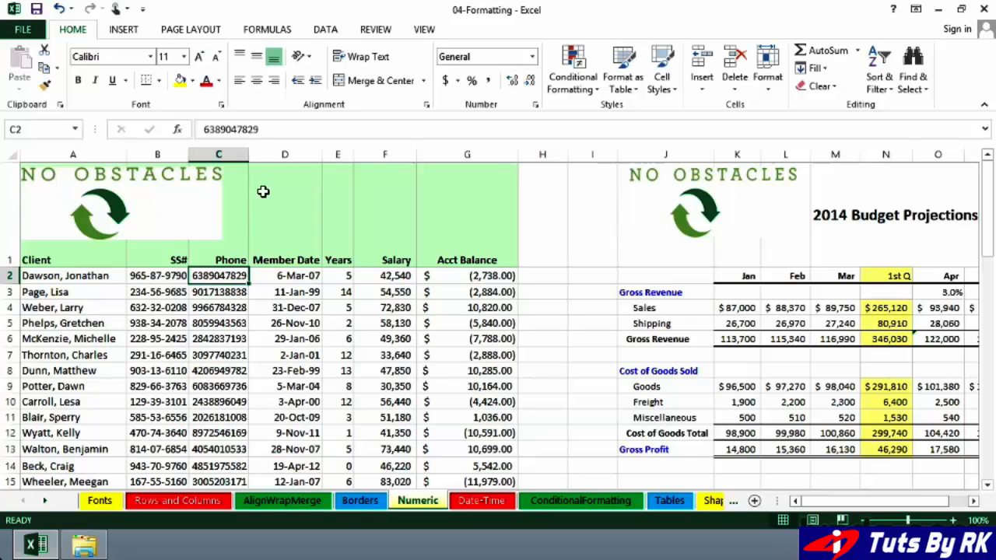
left_click(224, 153)
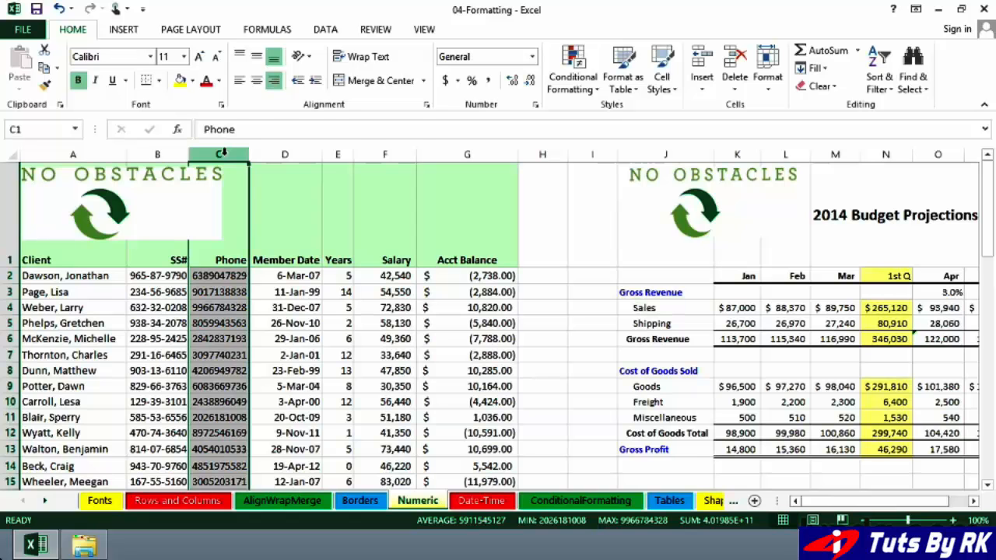
right_click(222, 153)
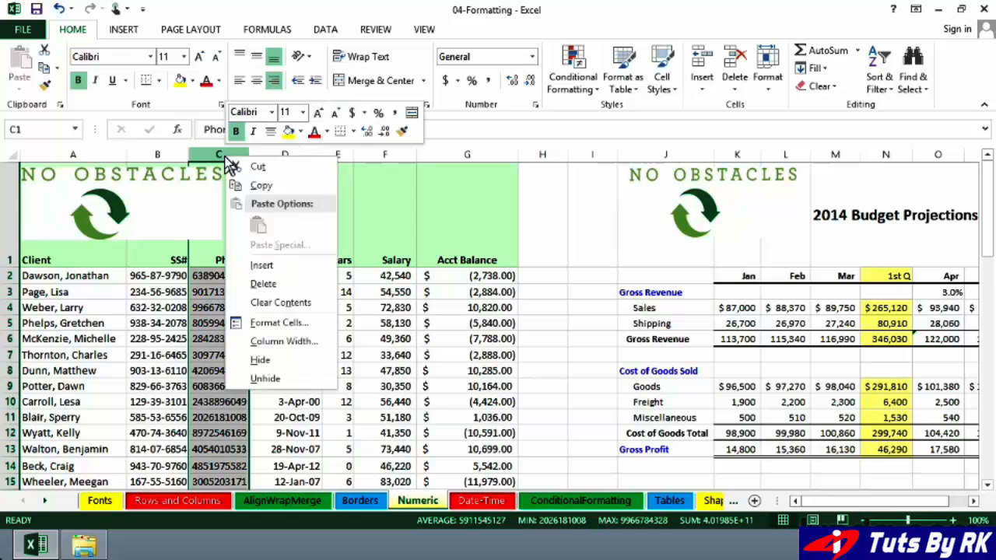
left_click(279, 324)
left_click_drag(338, 148, 548, 161)
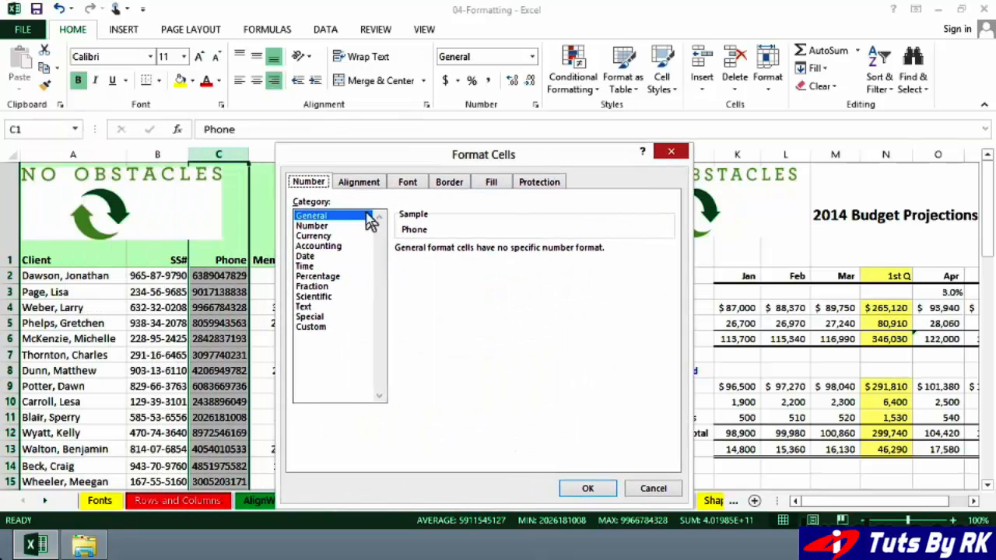
left_click(308, 317)
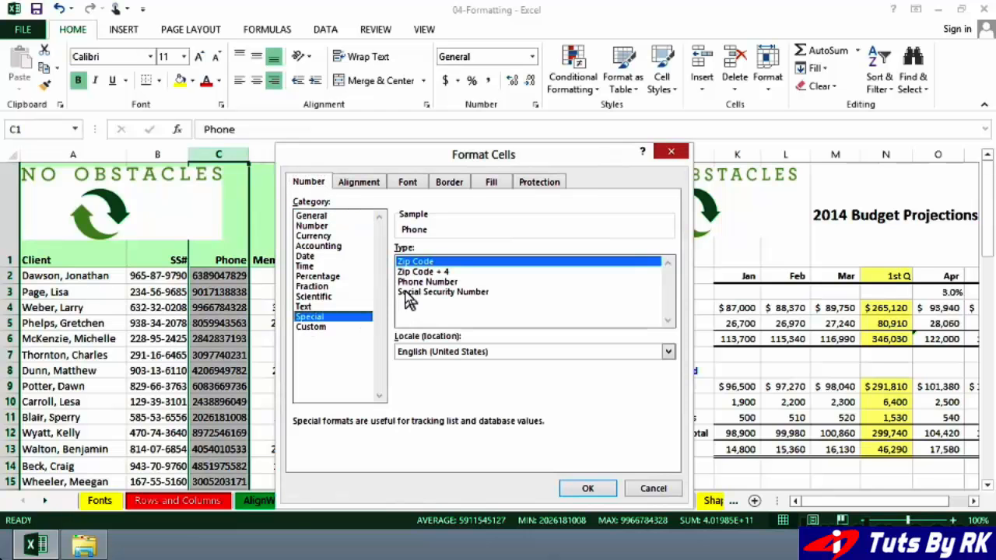
left_click(408, 284)
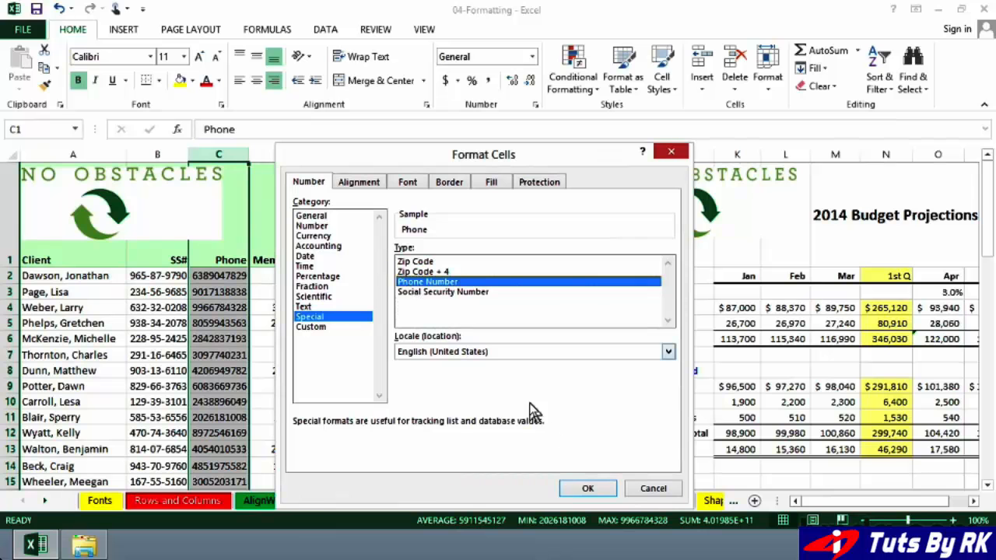
left_click(586, 489)
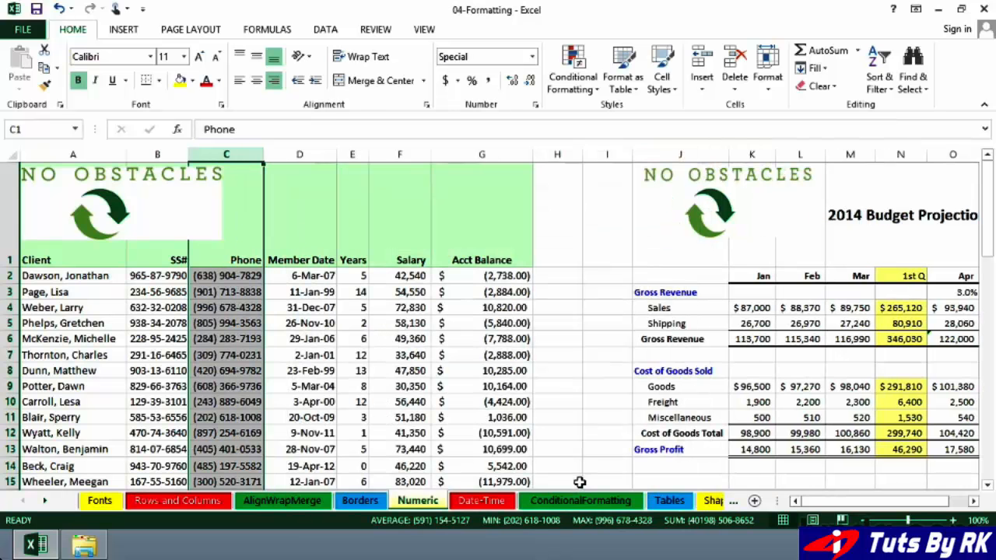
left_click(234, 313)
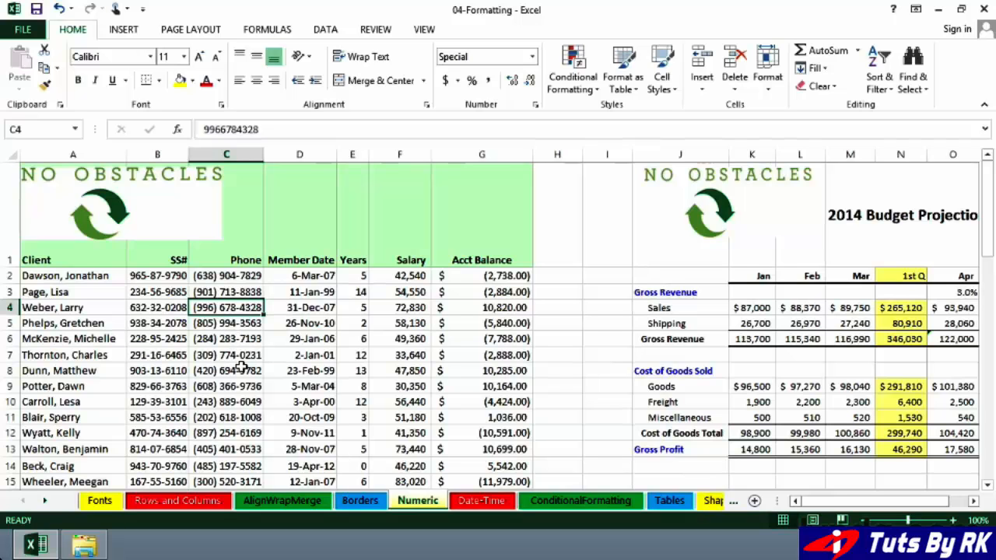
double_click(225, 307)
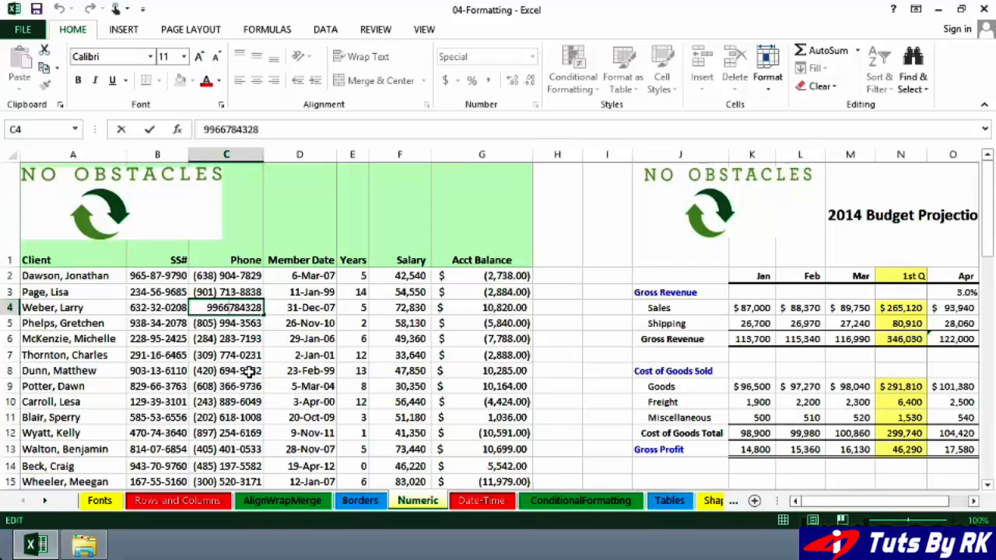
key("Delete")
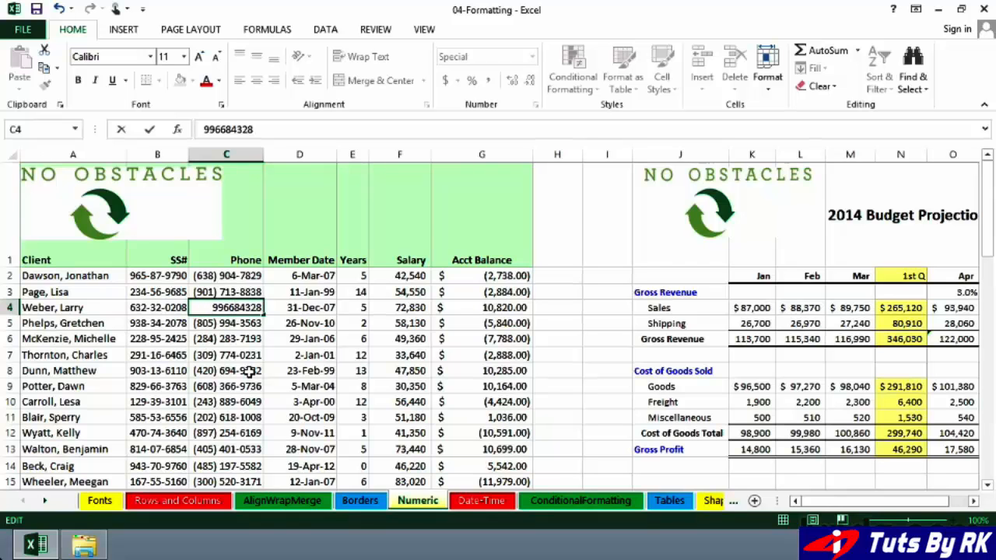
type("7")
key("Return")
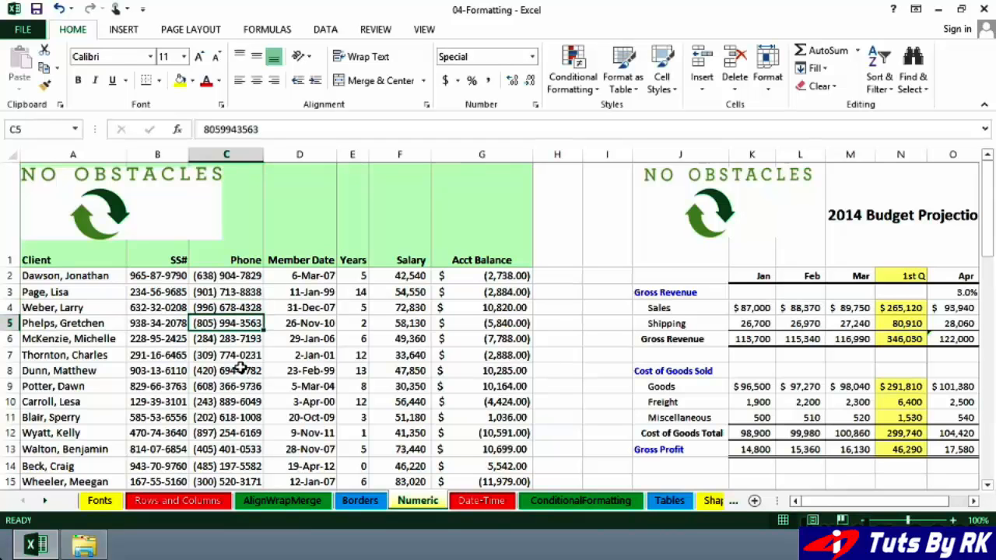
left_click(241, 275)
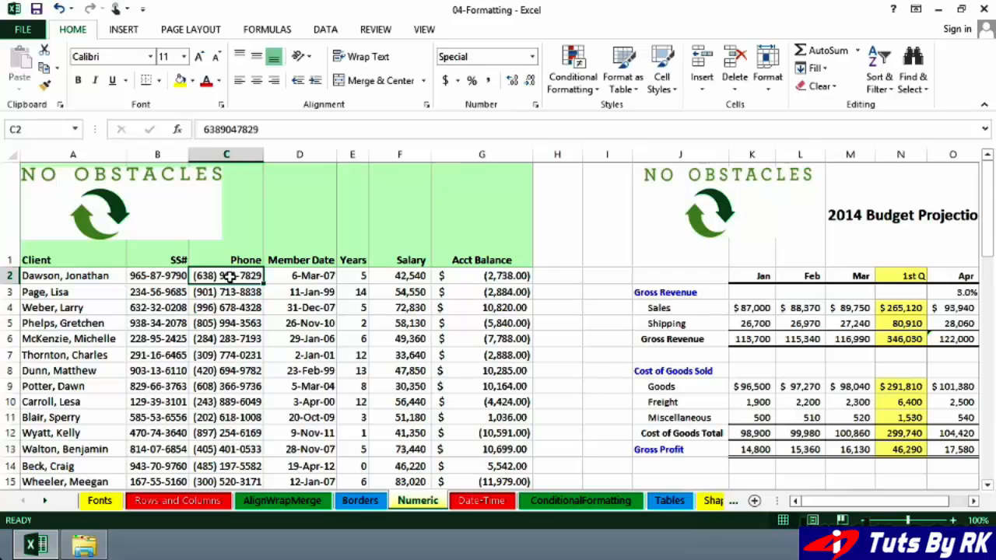
left_click(176, 274)
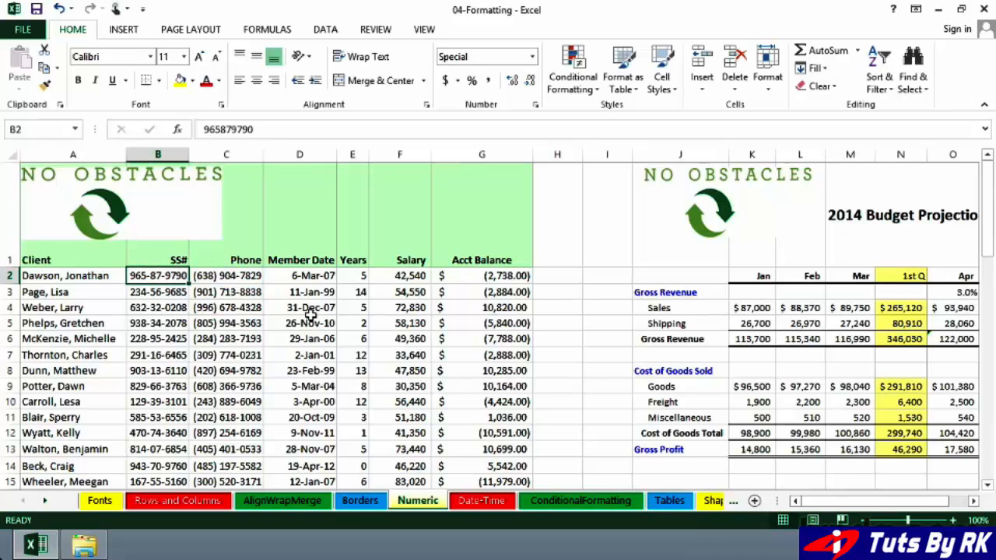
left_click(414, 275)
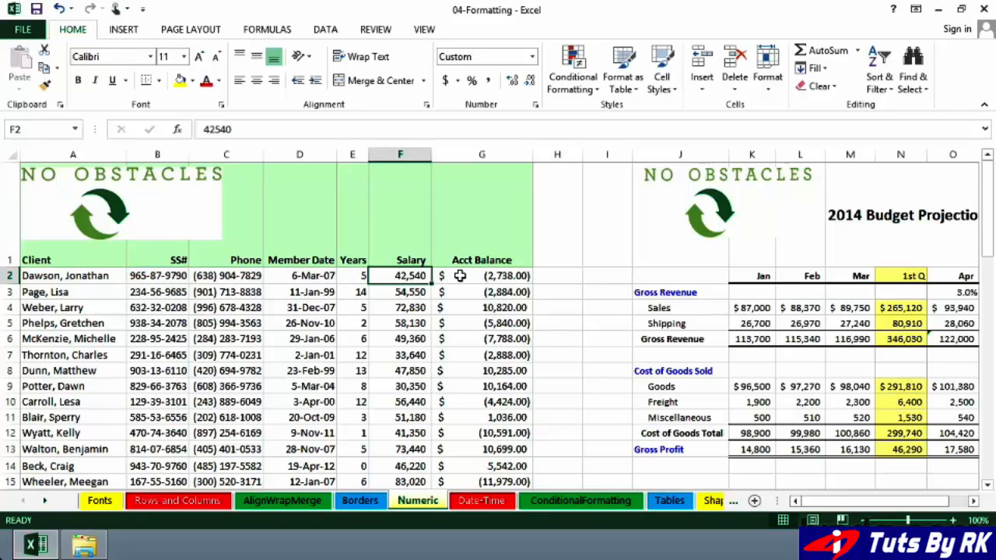
left_click(469, 276)
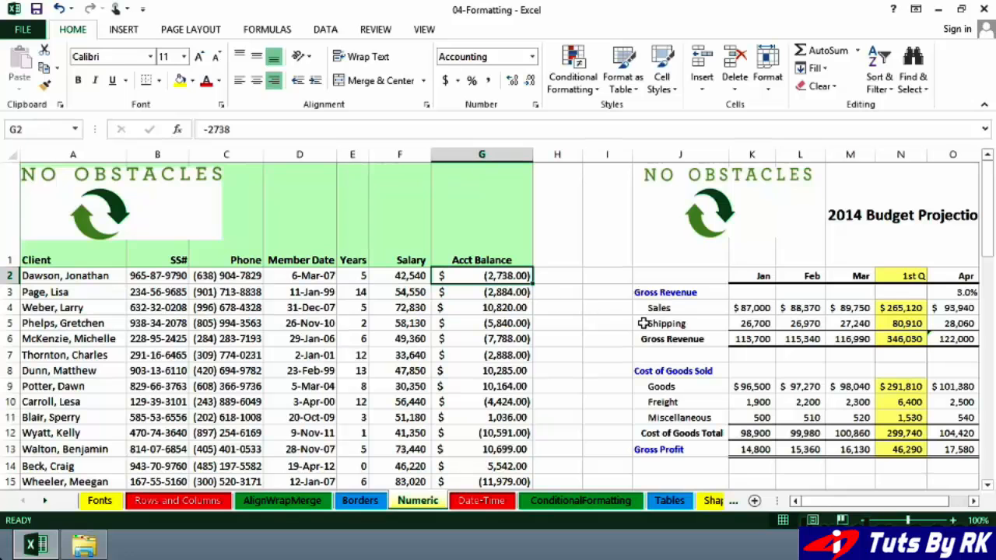